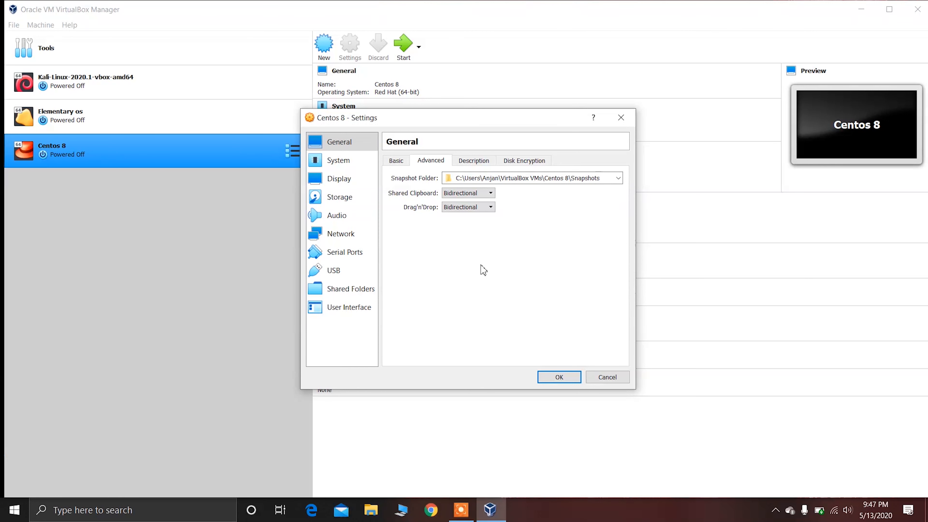
# Step: Assign 2 processors and 128 MB of video memory to the Centos 8 virtual machine
pyautogui.click(338, 161)
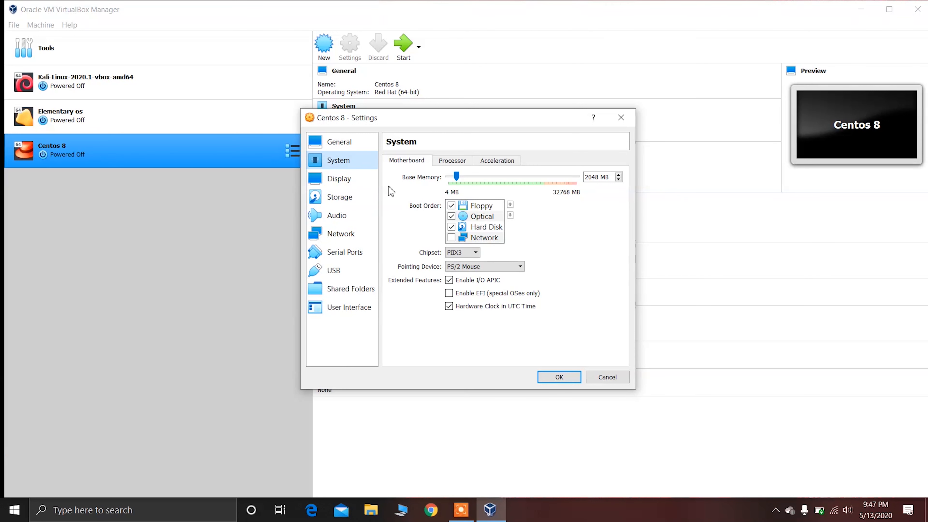
pyautogui.click(459, 163)
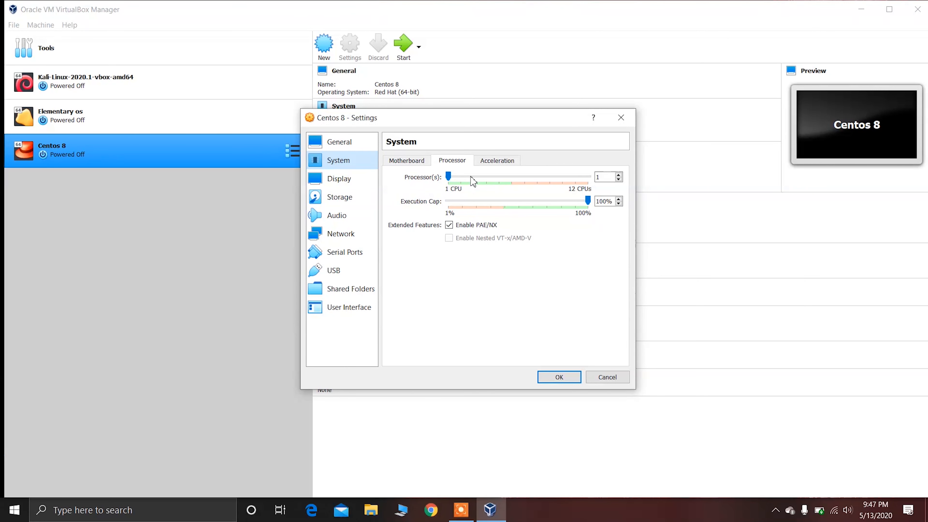
pyautogui.click(451, 174)
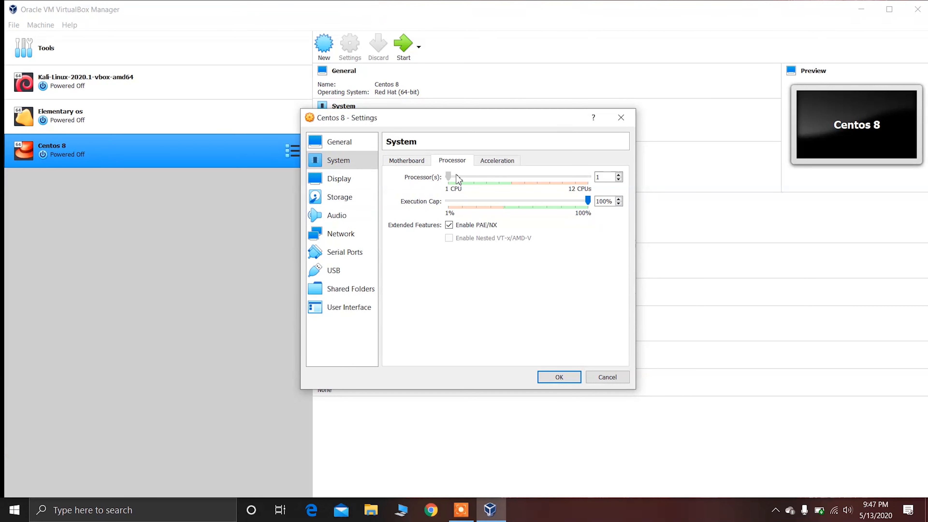
pyautogui.click(458, 177)
pyautogui.click(359, 179)
pyautogui.moveTo(467, 177); pyautogui.dragTo(588, 193)
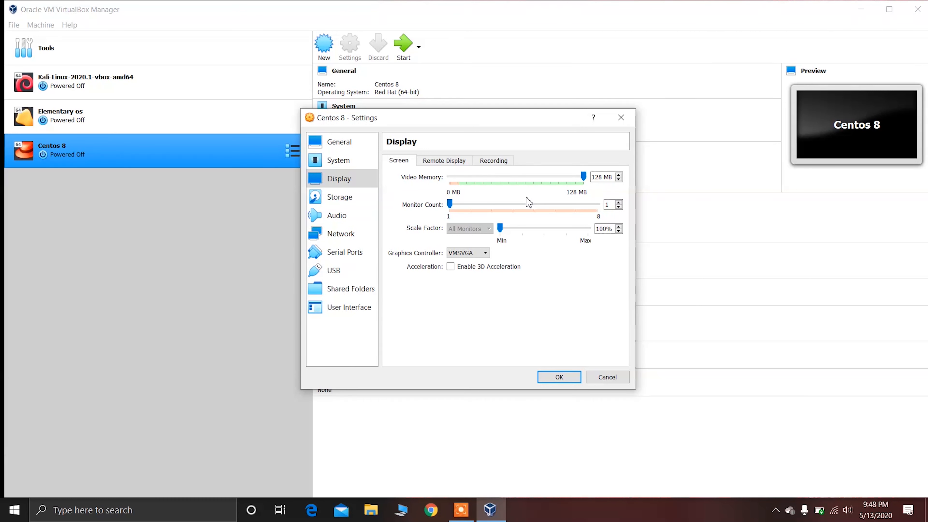
# Step: Load the CentOS-8.1.1911-x86_64-dvd1 disk image into the empty IDE optical drive and save the virtual machine settings
pyautogui.click(343, 203)
pyautogui.click(410, 188)
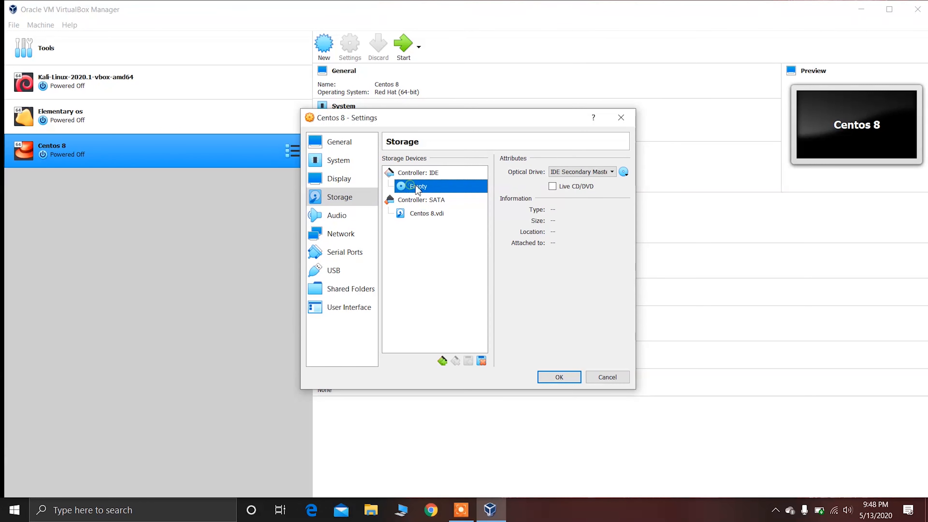
pyautogui.click(625, 173)
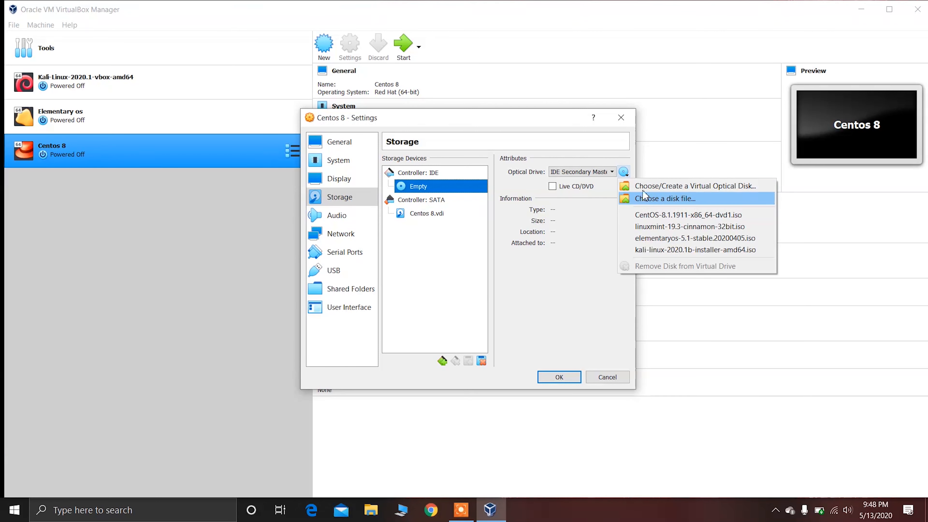
pyautogui.click(644, 198)
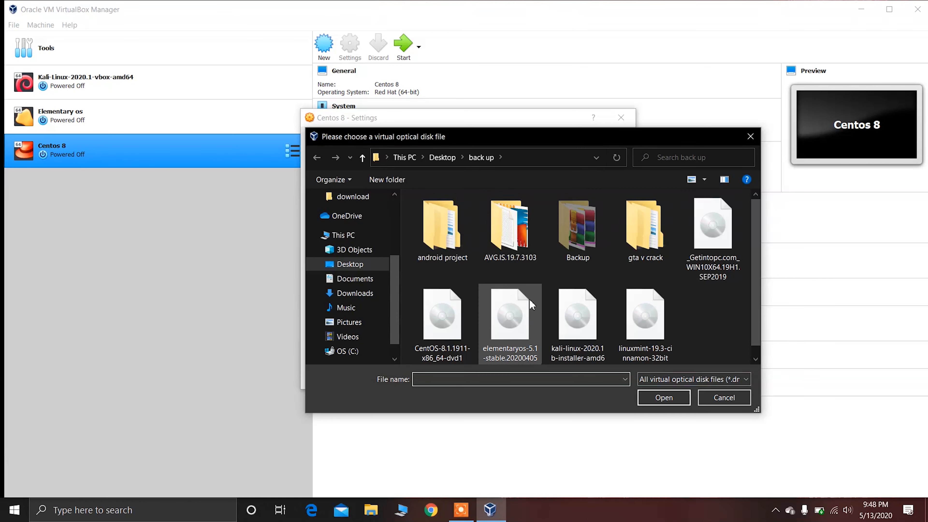
pyautogui.click(441, 316)
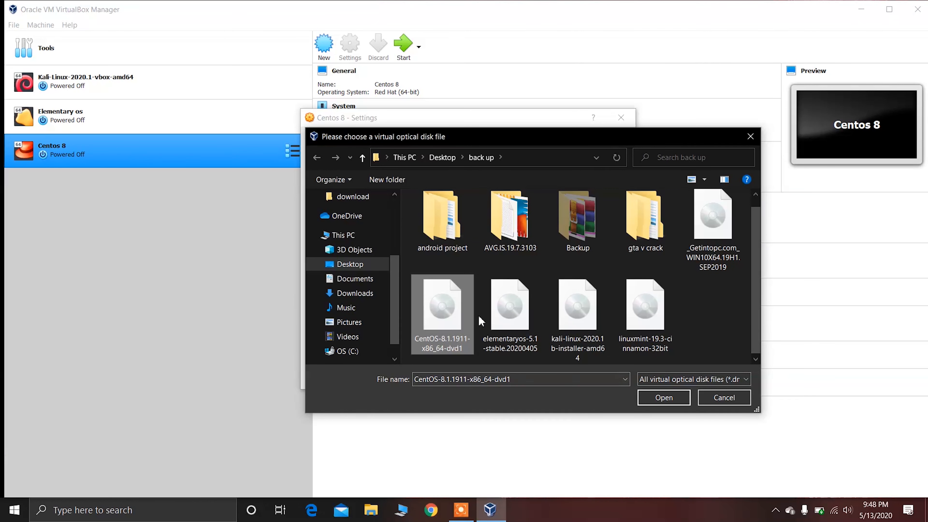
pyautogui.click(665, 398)
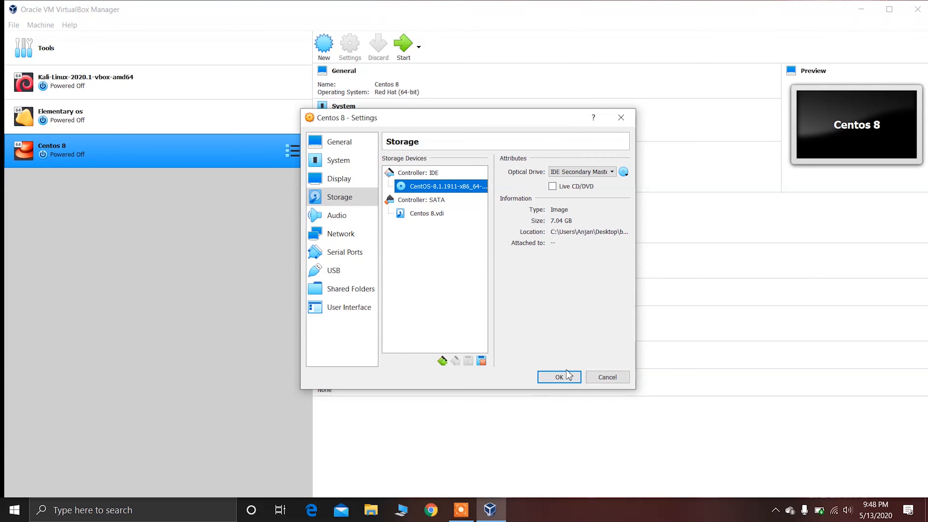
pyautogui.click(559, 377)
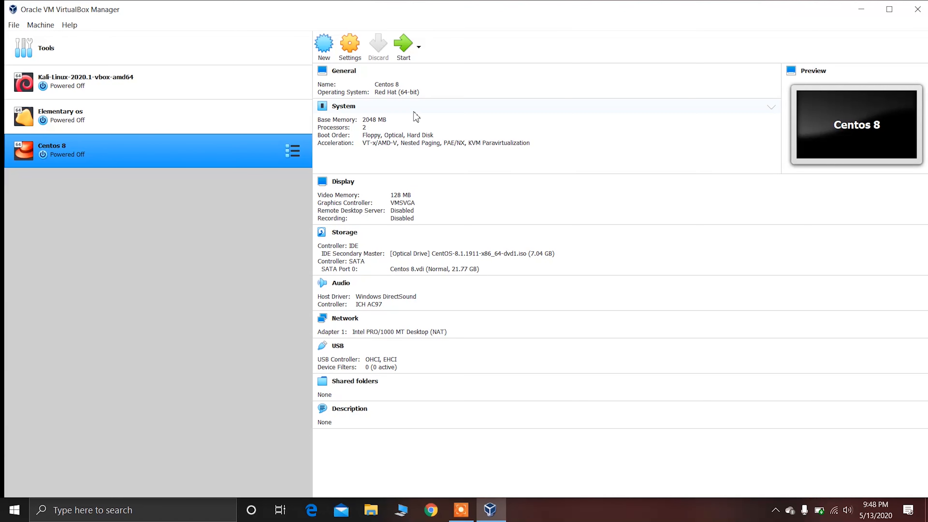
# Step: Start the Centos 8 virtual machine, minimize the manager window and dismiss the keyboard capture notice
pyautogui.click(406, 57)
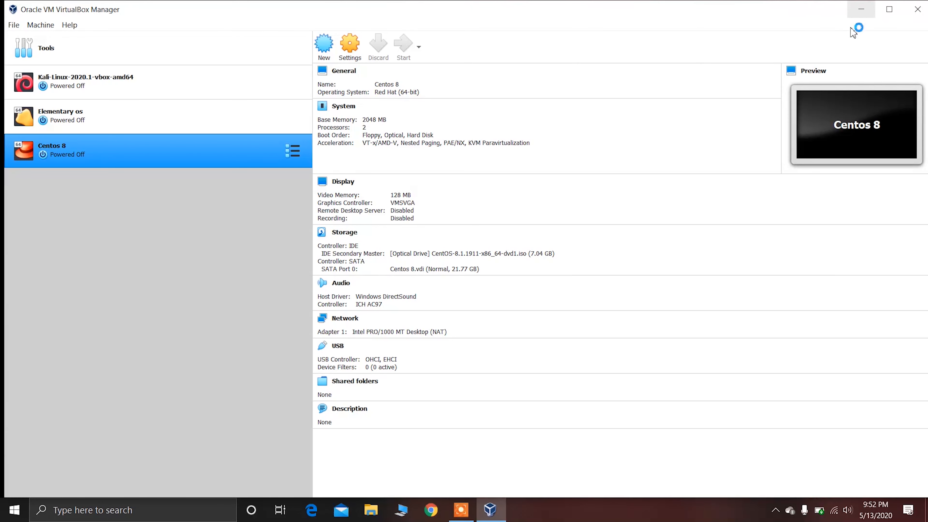
pyautogui.click(859, 10)
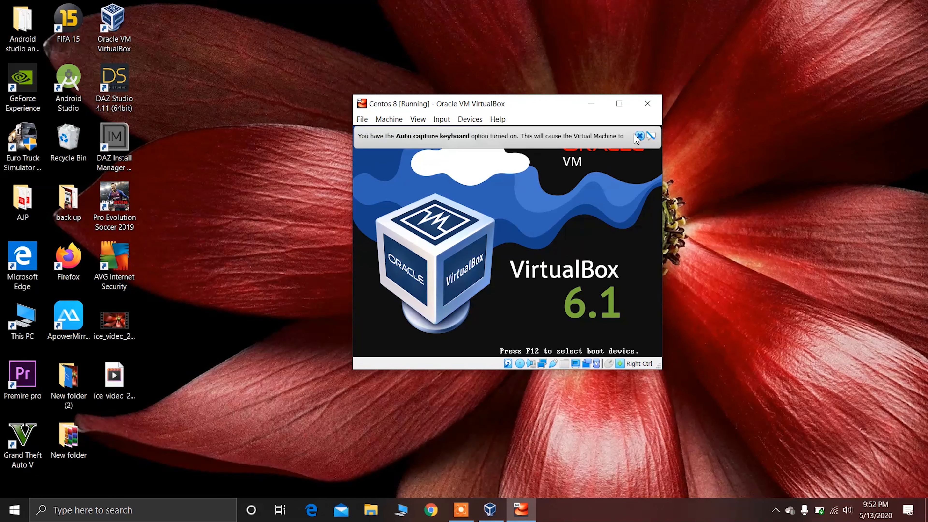
pyautogui.click(638, 136)
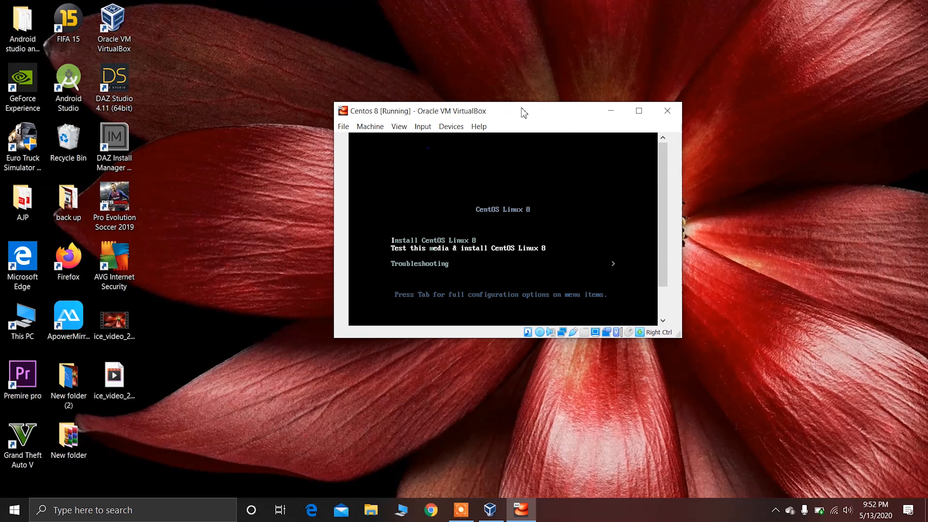
# Step: Boot the "Install CentOS Linux 8" entry from the installer's boot menu
pyautogui.press('Down')
pyautogui.press('Up')
pyautogui.press('Up')
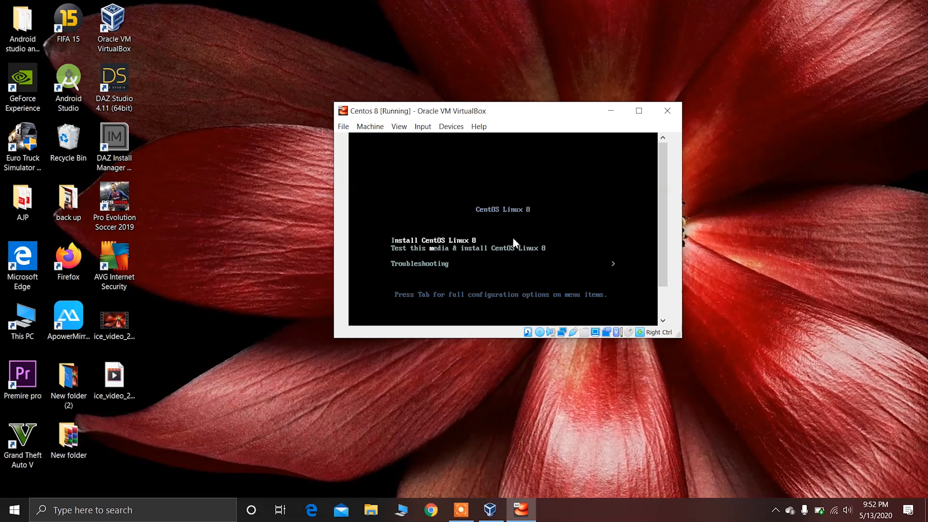
pyautogui.press('Return')
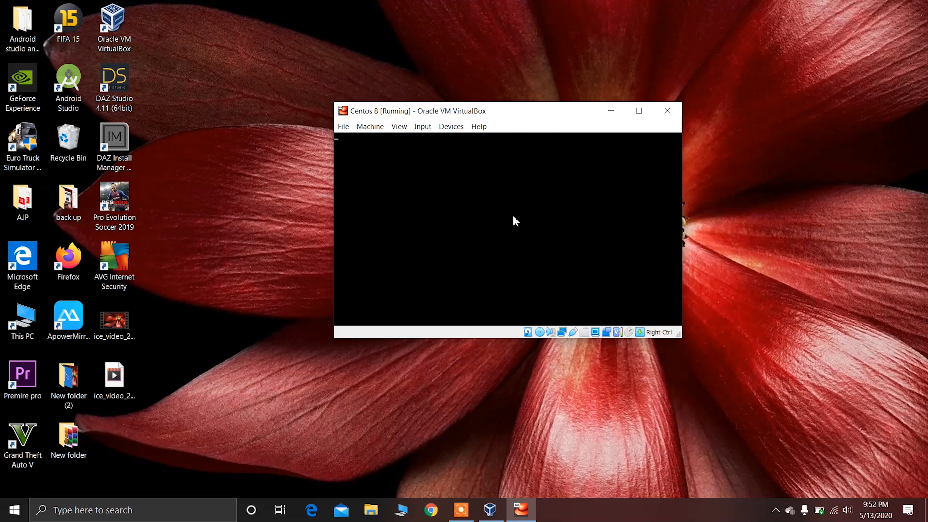
pyautogui.click(397, 127)
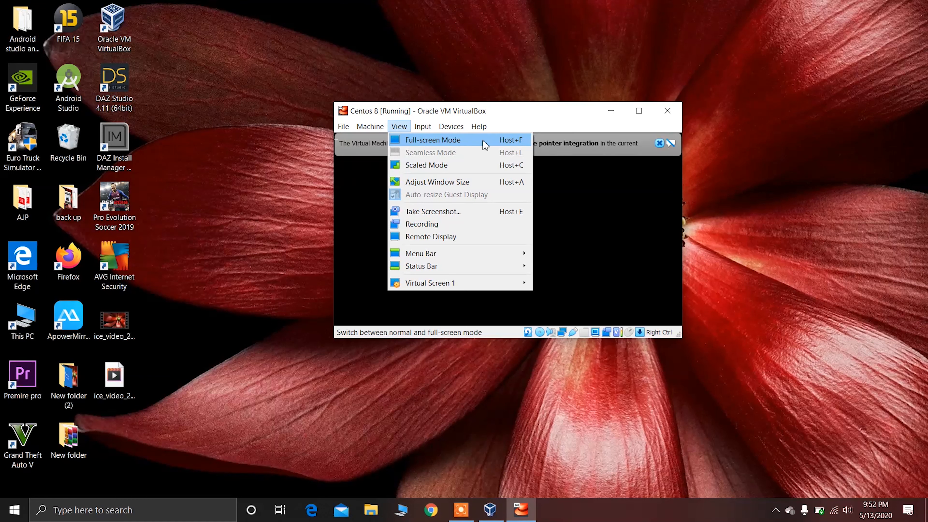
pyautogui.click(528, 110)
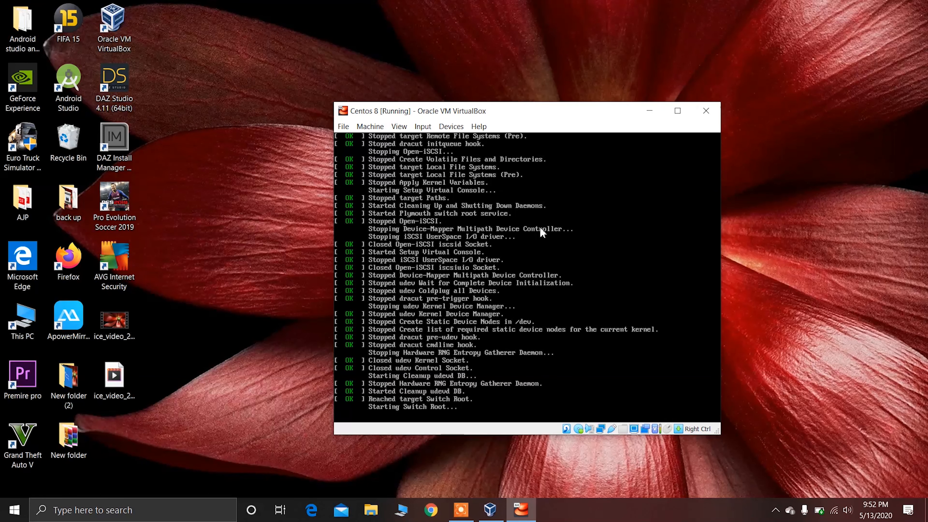
pyautogui.click(490, 510)
pyautogui.click(529, 516)
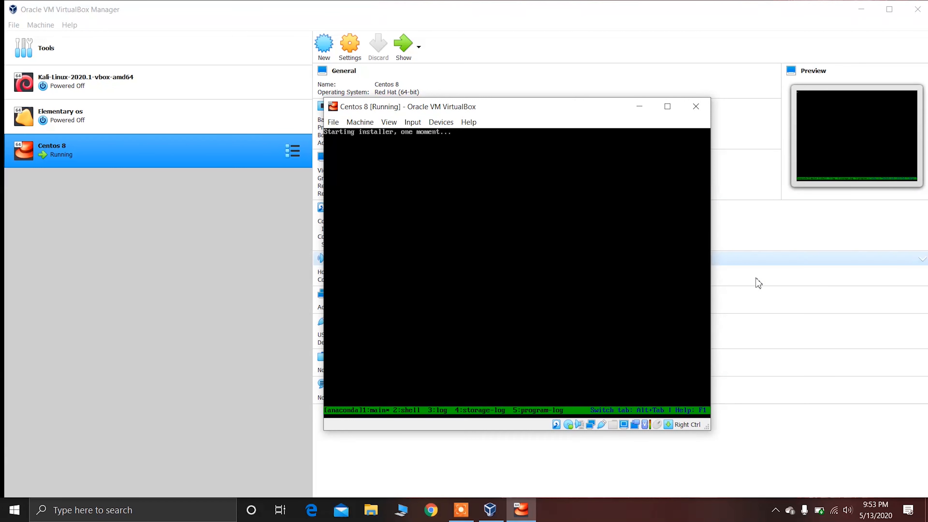
pyautogui.click(671, 518)
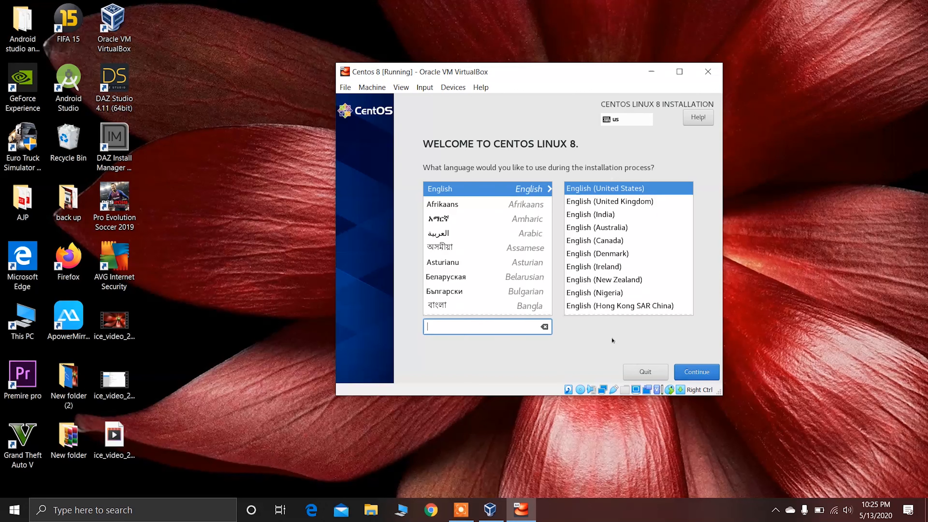
# Step: Choose English (United States) as the installation language and continue to the installation summary
pyautogui.click(591, 199)
pyautogui.click(591, 188)
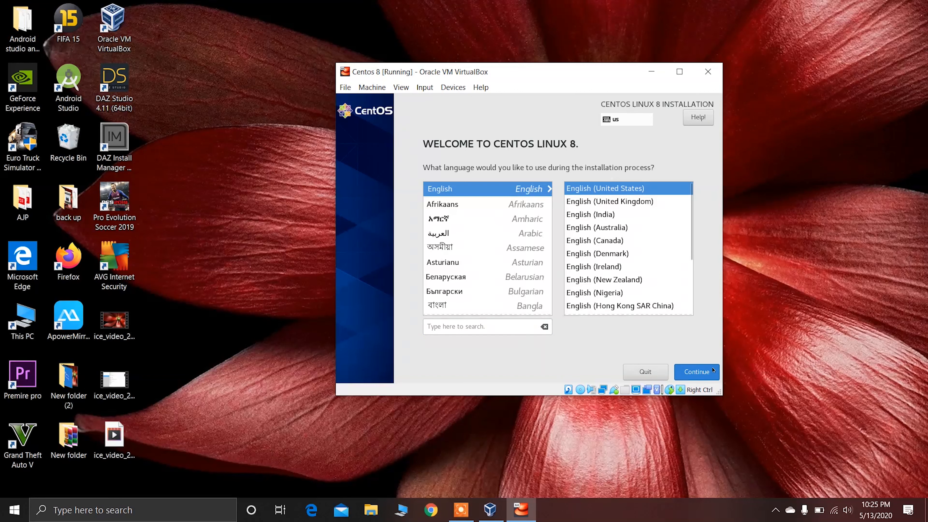
pyautogui.click(706, 381)
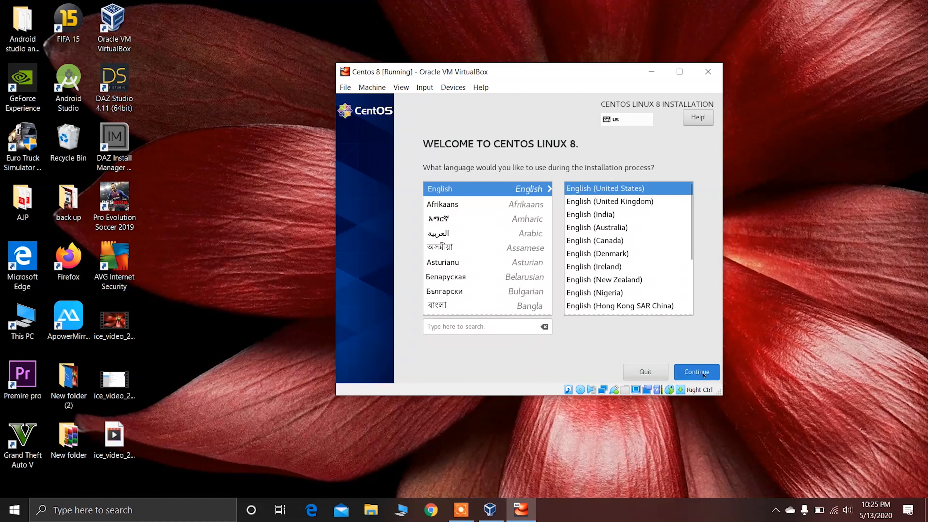
pyautogui.click(704, 432)
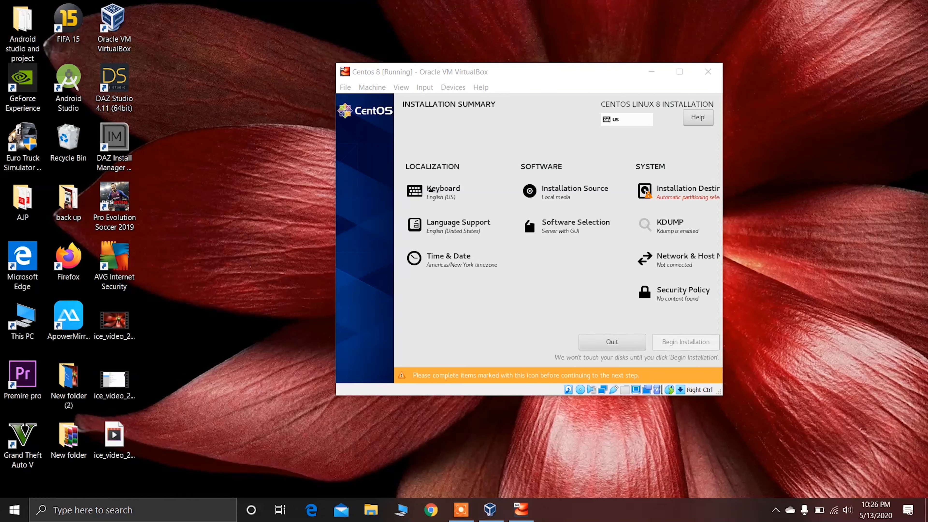
# Step: Accept the English (US) keyboard layout and set the time zone to Asia/Kathmandu
pyautogui.click(436, 190)
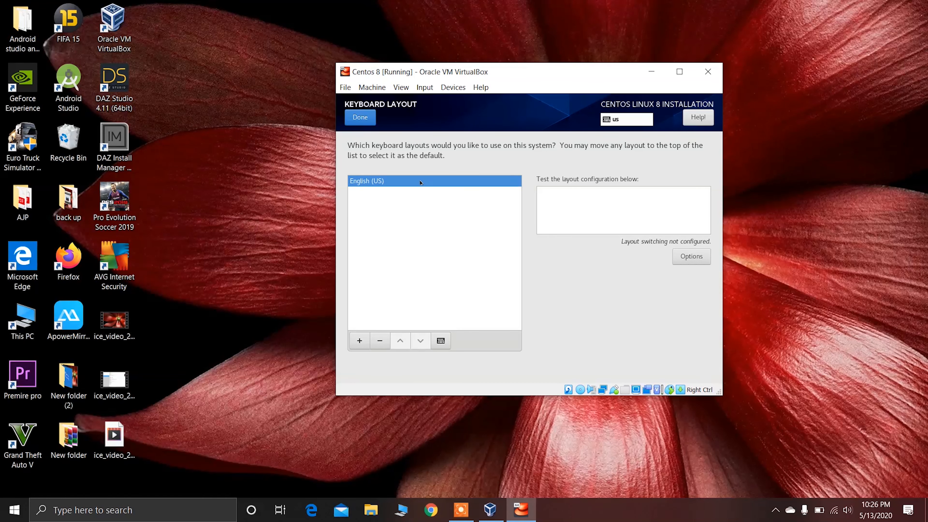
pyautogui.click(359, 117)
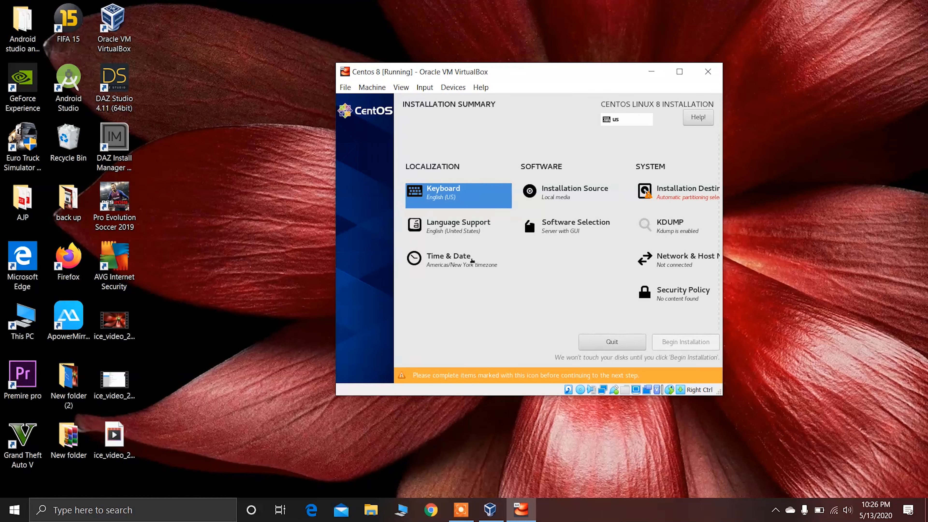
pyautogui.click(471, 260)
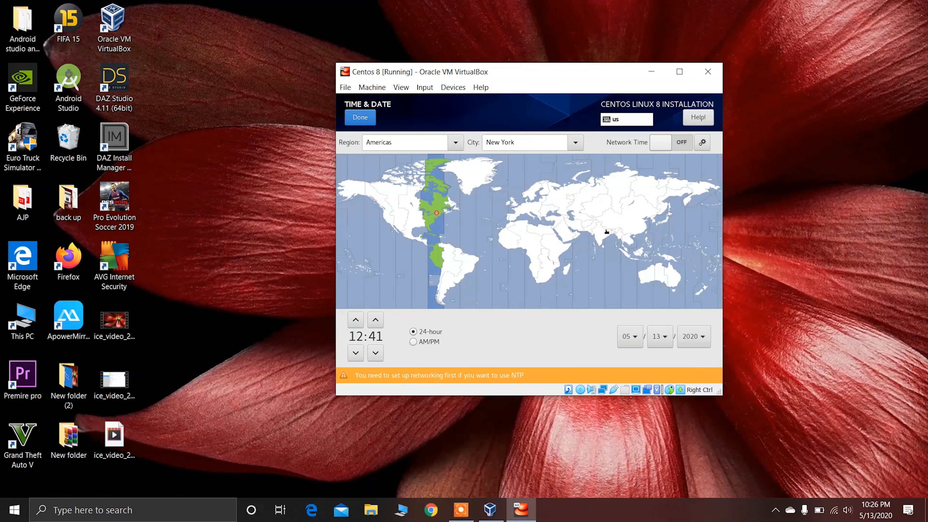
pyautogui.click(607, 230)
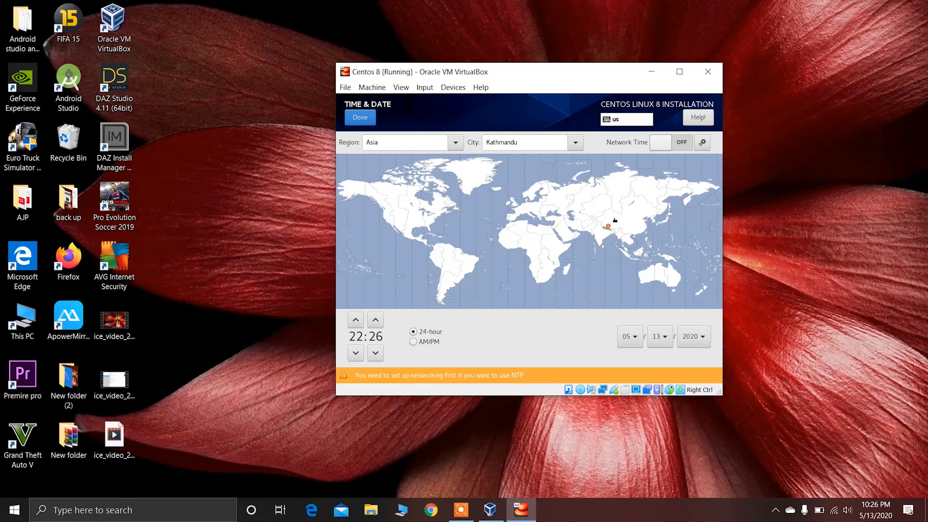
pyautogui.click(359, 123)
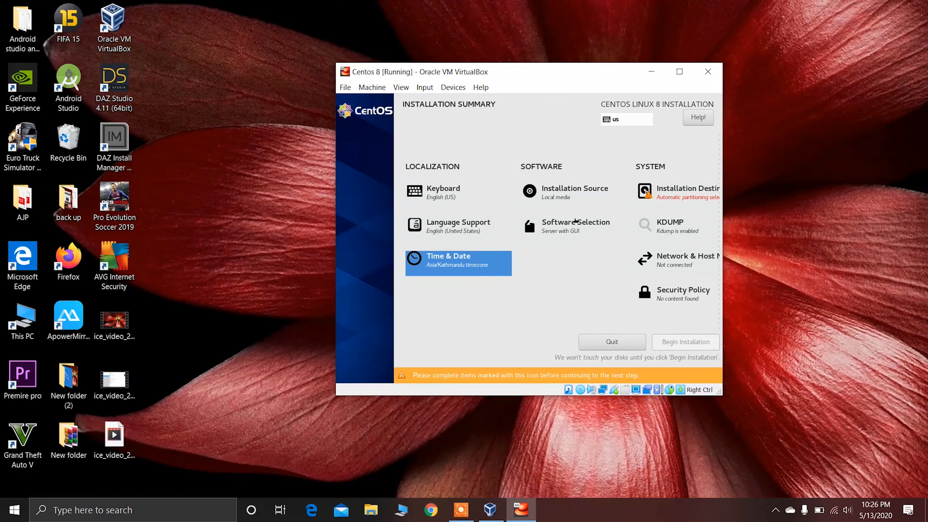
pyautogui.click(837, 248)
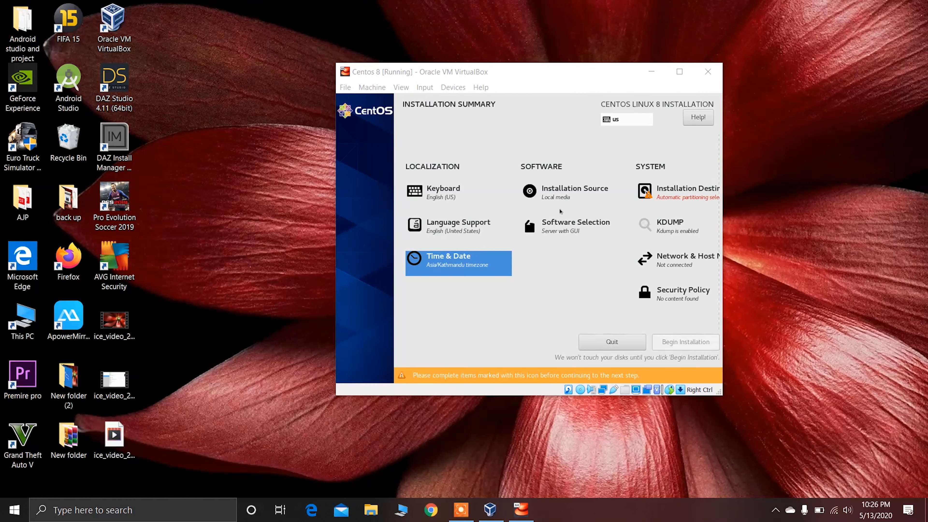
# Step: Review the installation source and software selection, keeping the auto-detected installation media and Server with GUI
pyautogui.click(561, 192)
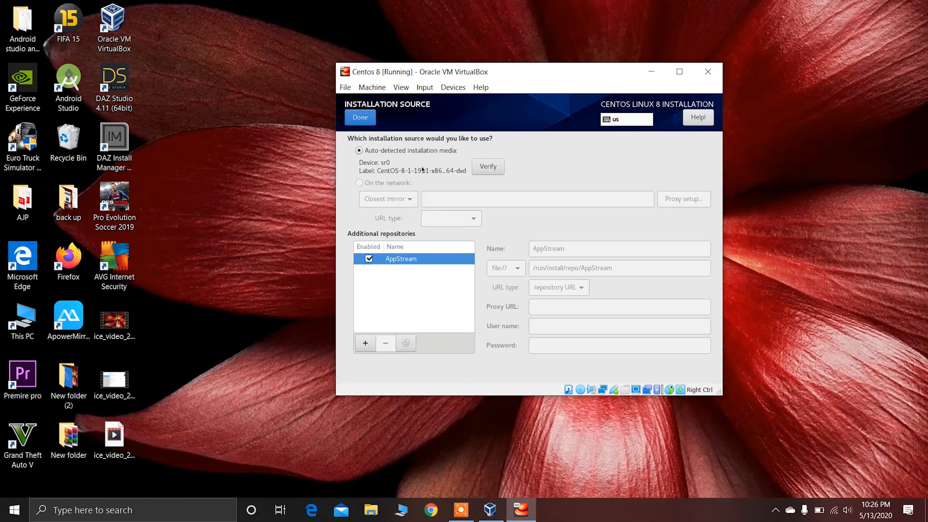
pyautogui.click(365, 118)
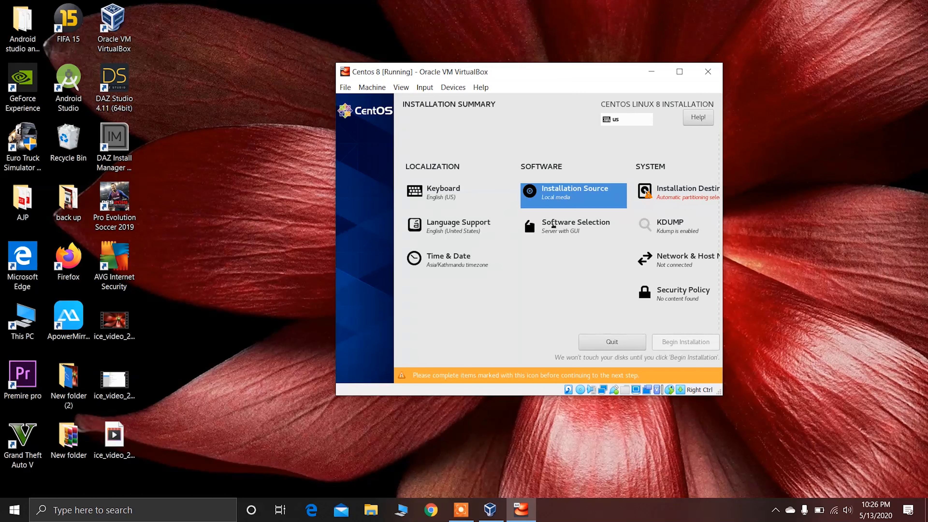
pyautogui.click(556, 226)
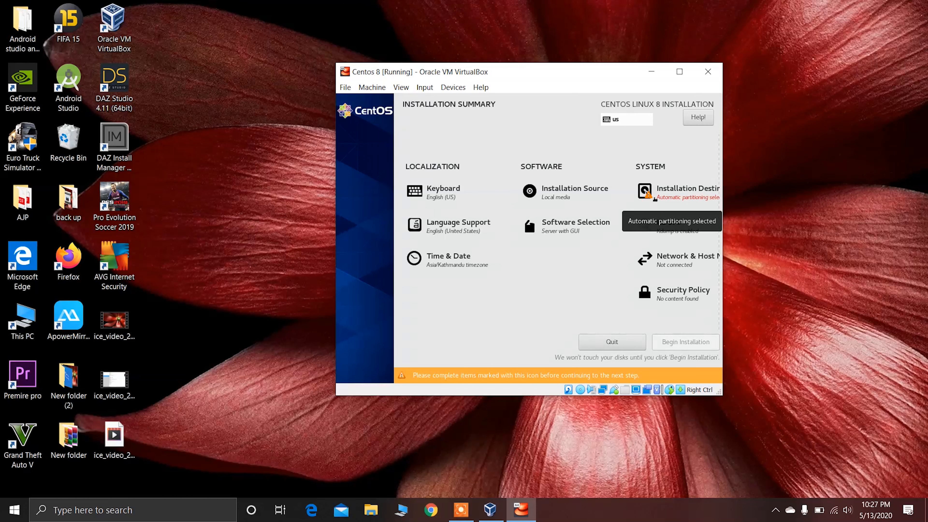
# Step: Confirm the ATA VBOX HARDDISK as installation destination with automatic storage configuration and begin the installation
pyautogui.click(660, 195)
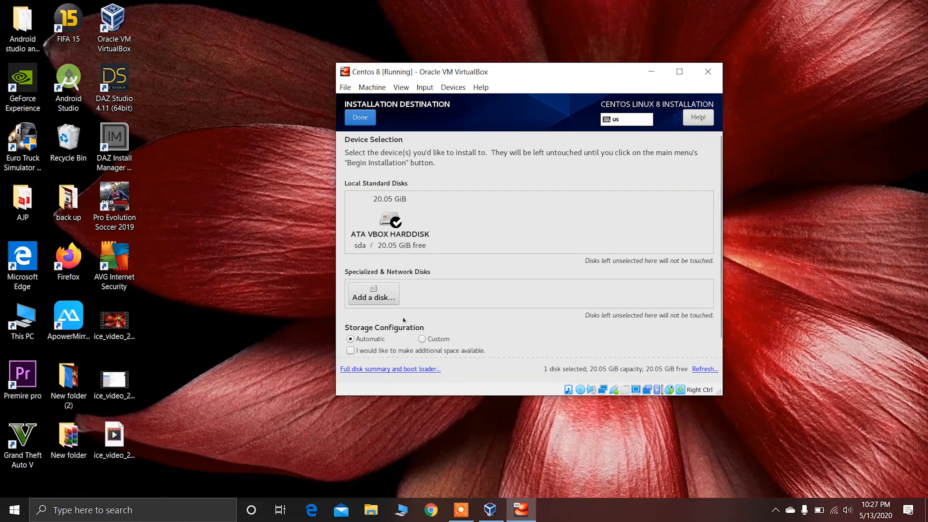
pyautogui.click(360, 118)
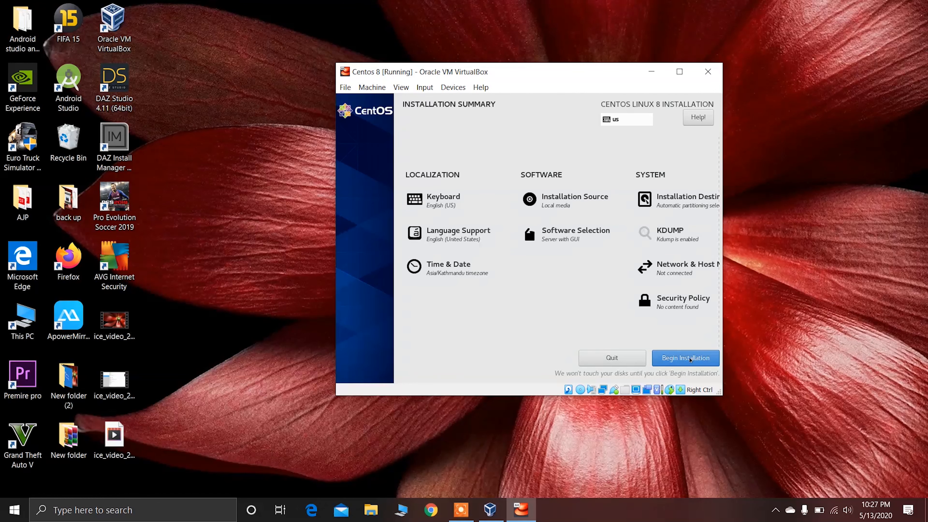
pyautogui.click(687, 358)
pyautogui.click(688, 363)
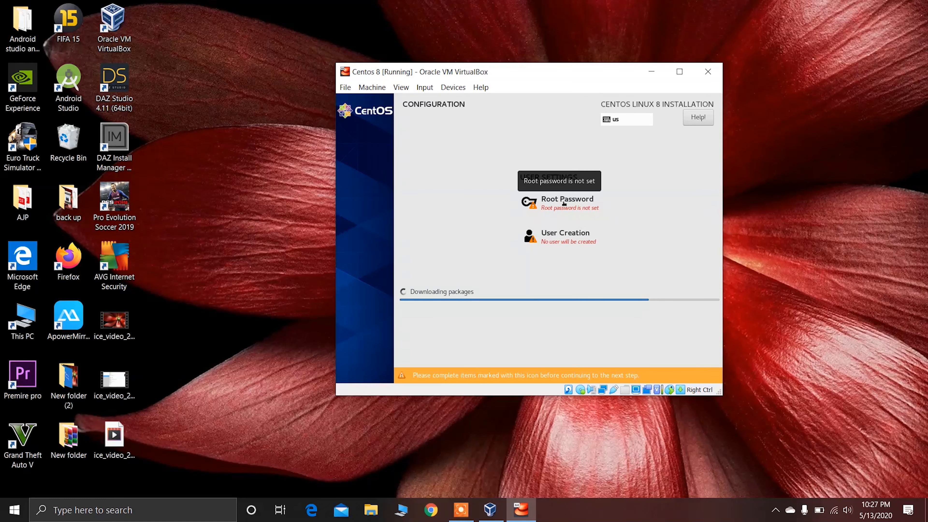
# Step: Set and confirm the root account password, accepting it despite its short length
pyautogui.click(564, 200)
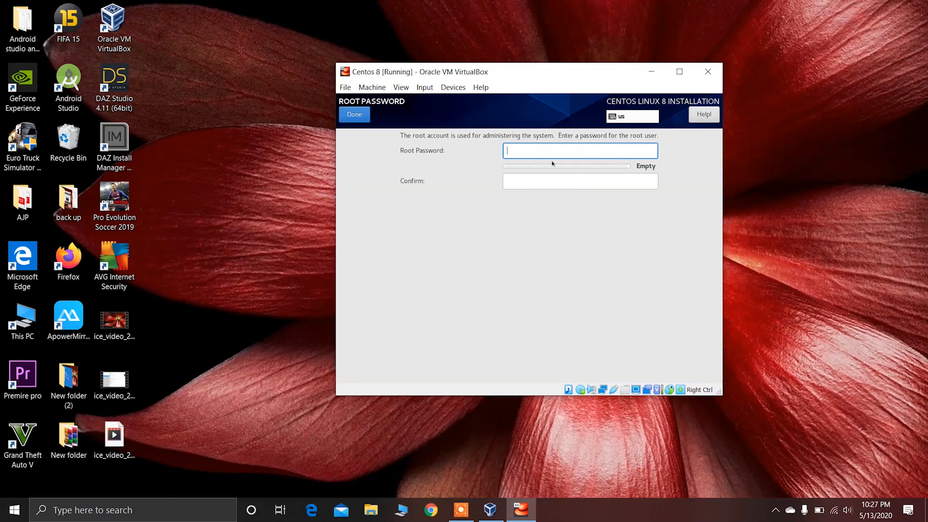
pyautogui.write('12345')
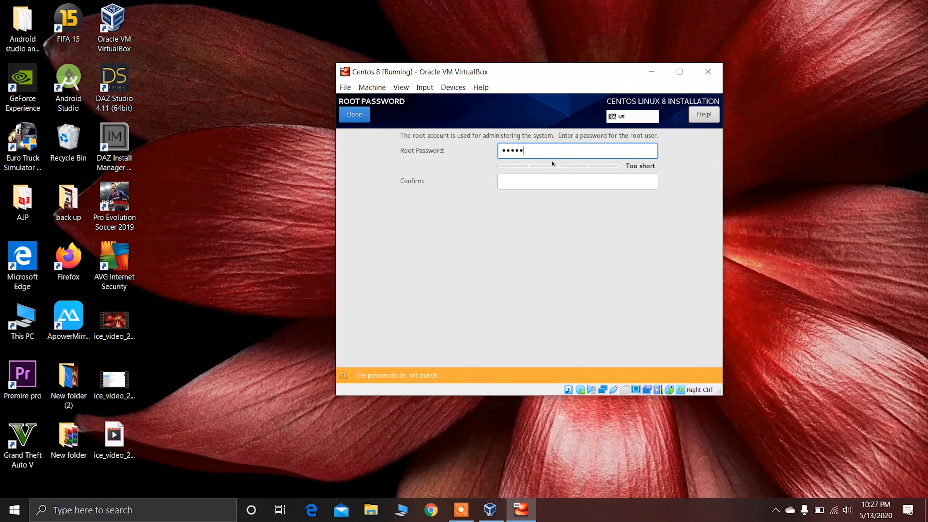
pyautogui.click(557, 182)
pyautogui.write('12345')
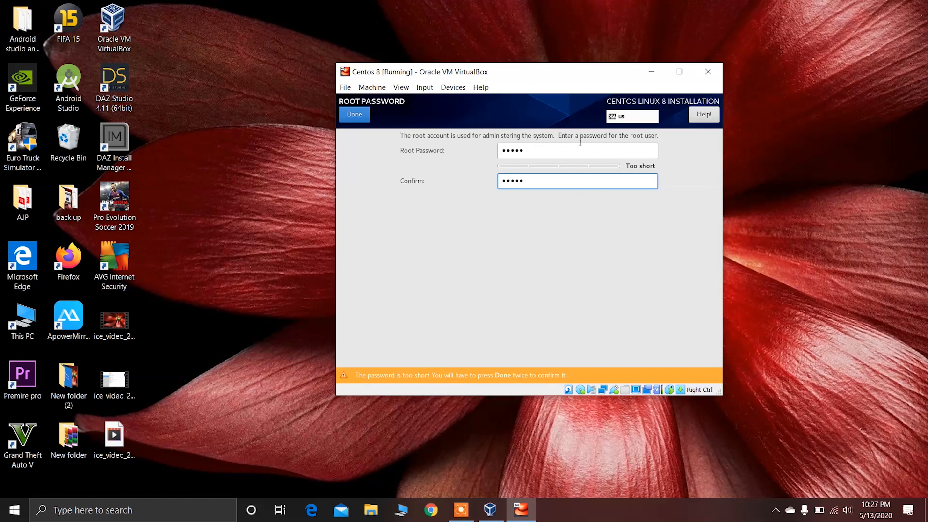
pyautogui.click(354, 114)
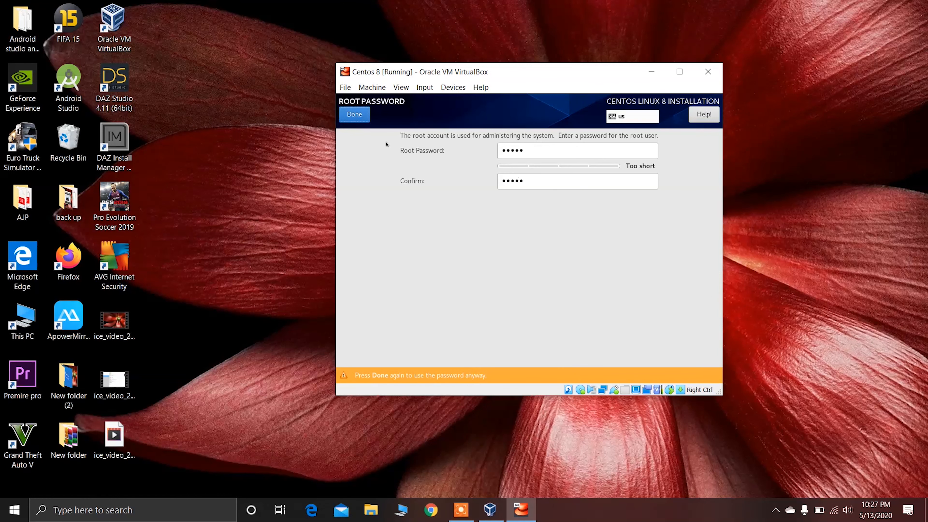
pyautogui.click(351, 118)
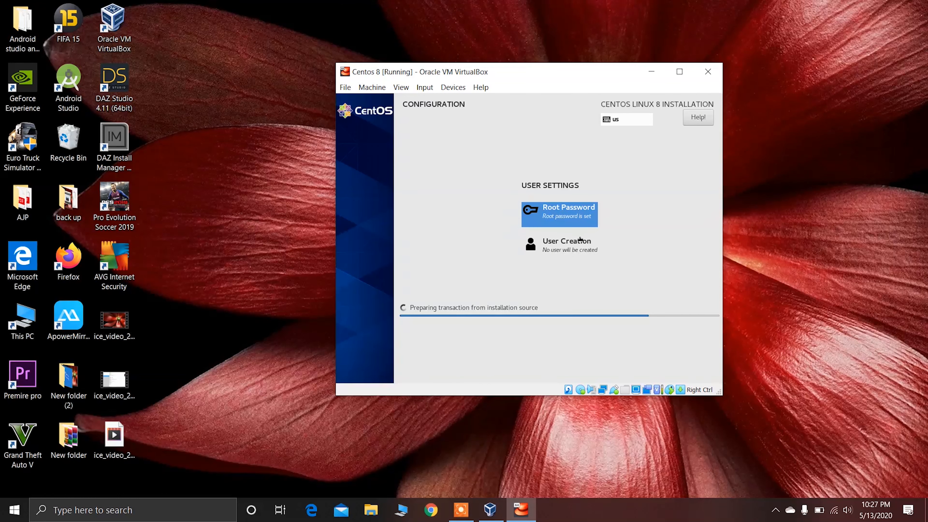
# Step: Create a password-protected, non-administrator user by entering the full name and the account password twice, accepting the short password
pyautogui.click(570, 243)
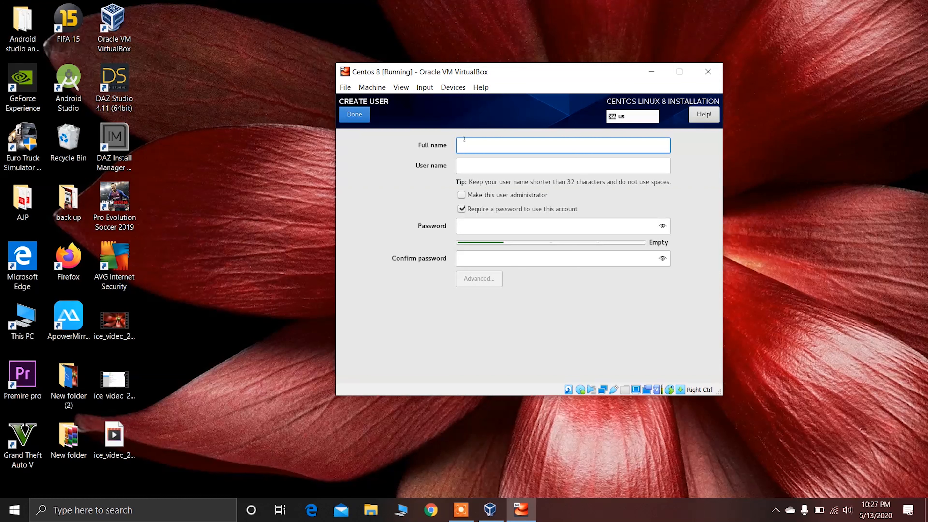
pyautogui.write('himal')
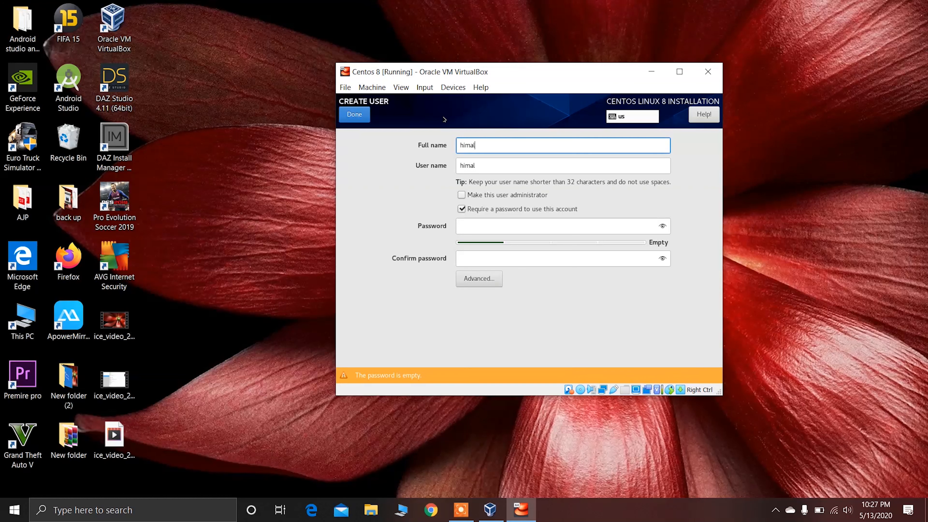
pyautogui.click(531, 221)
pyautogui.write('•••••')
pyautogui.click(509, 258)
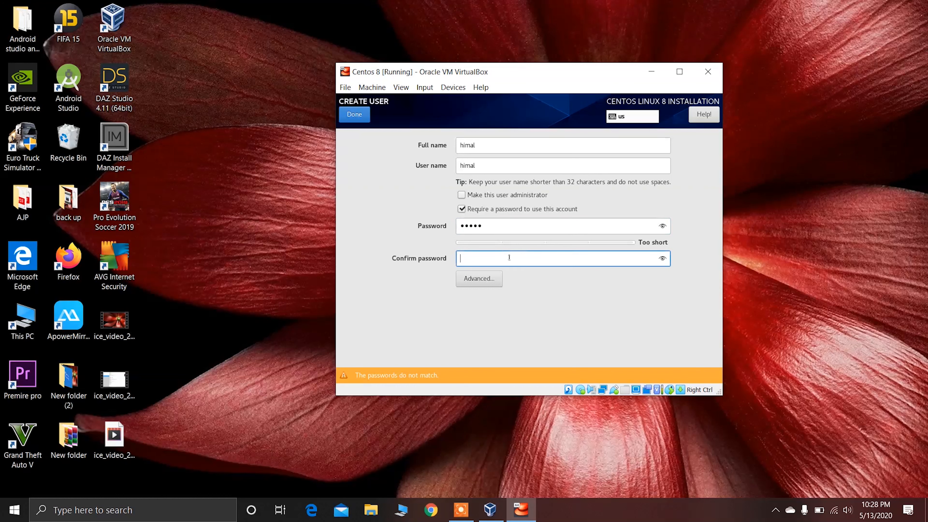
pyautogui.write('•••••')
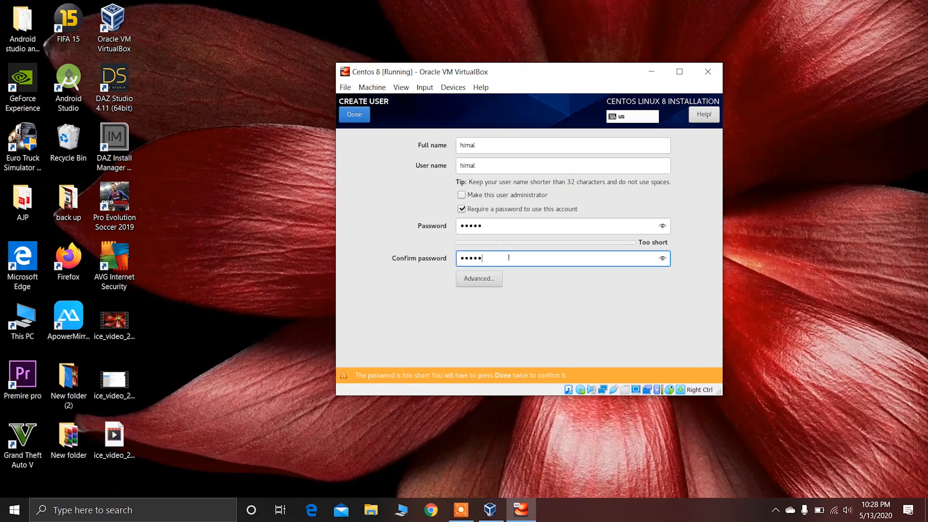
pyautogui.click(354, 114)
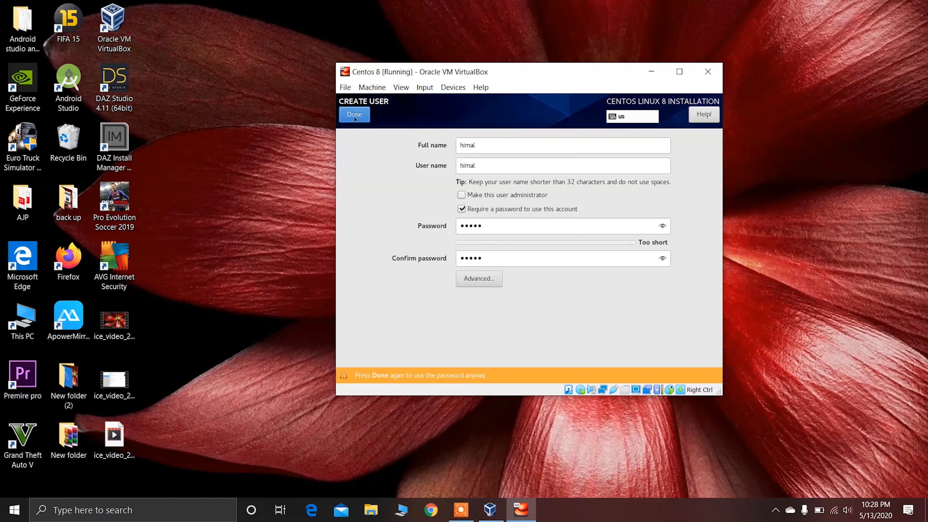
pyautogui.click(354, 115)
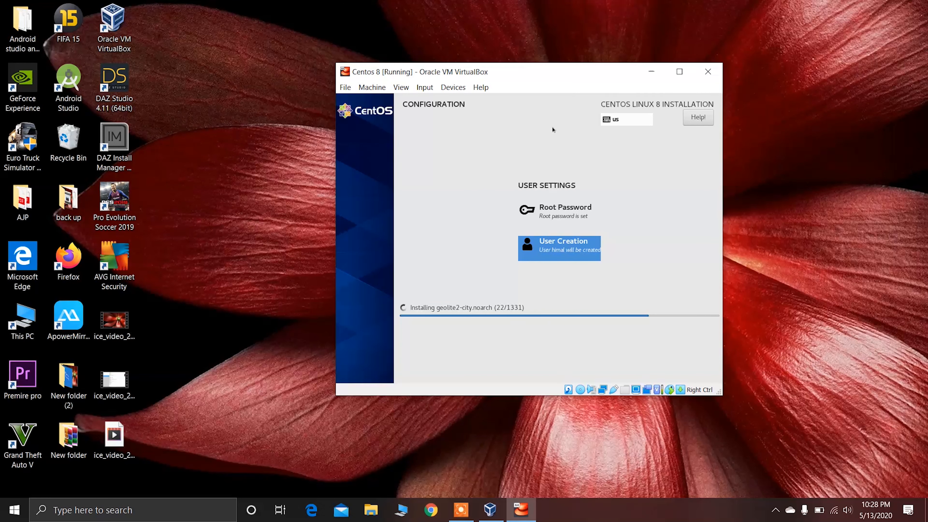
pyautogui.moveTo(545, 73); pyautogui.dragTo(534, 90)
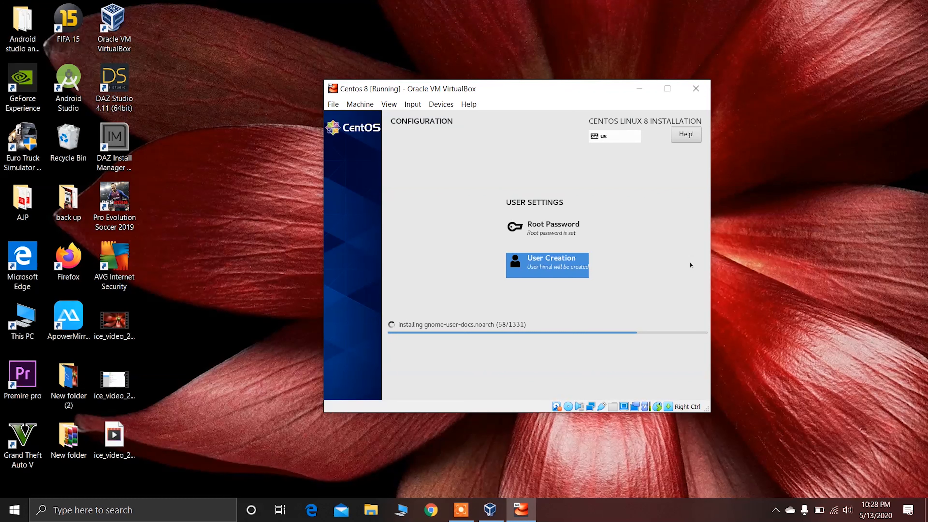
pyautogui.click(762, 267)
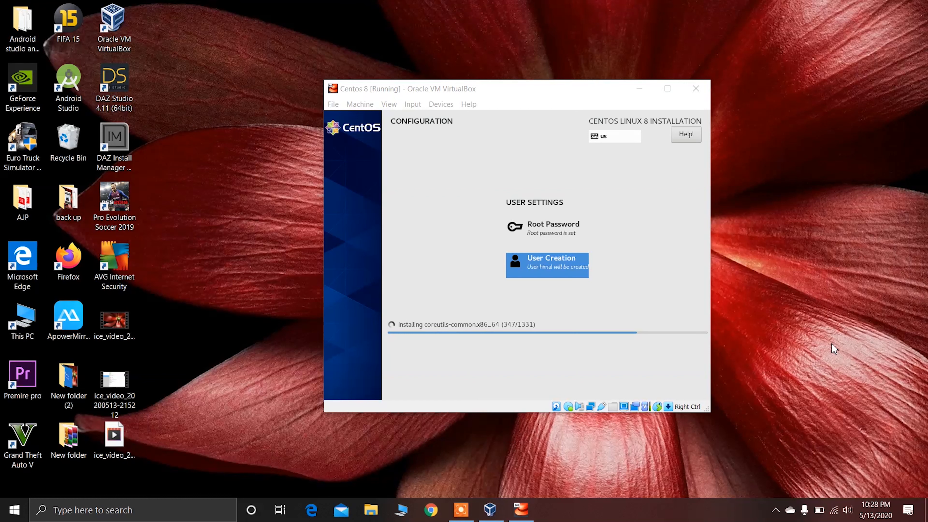
pyautogui.click(835, 511)
pyautogui.click(685, 476)
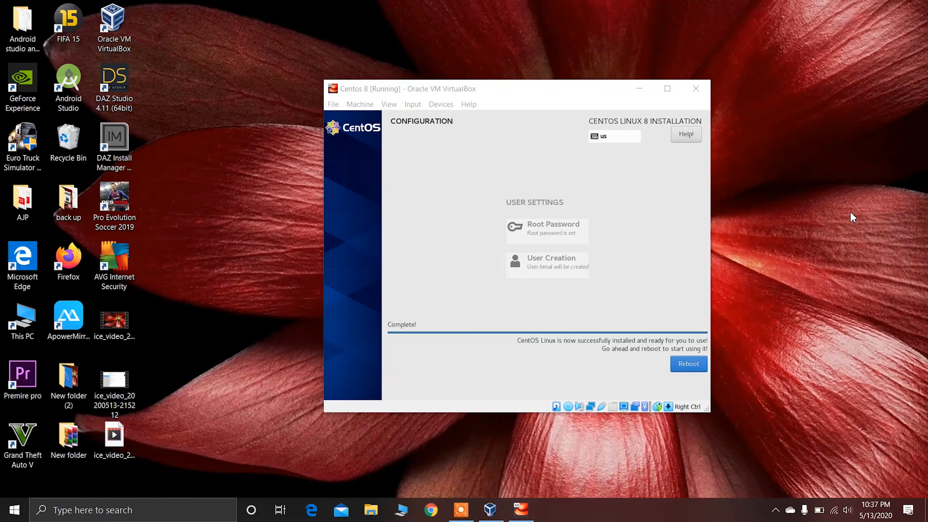
# Step: Reboot into the installed CentOS system and complete its initial setup by accepting the license agreement
pyautogui.click(688, 363)
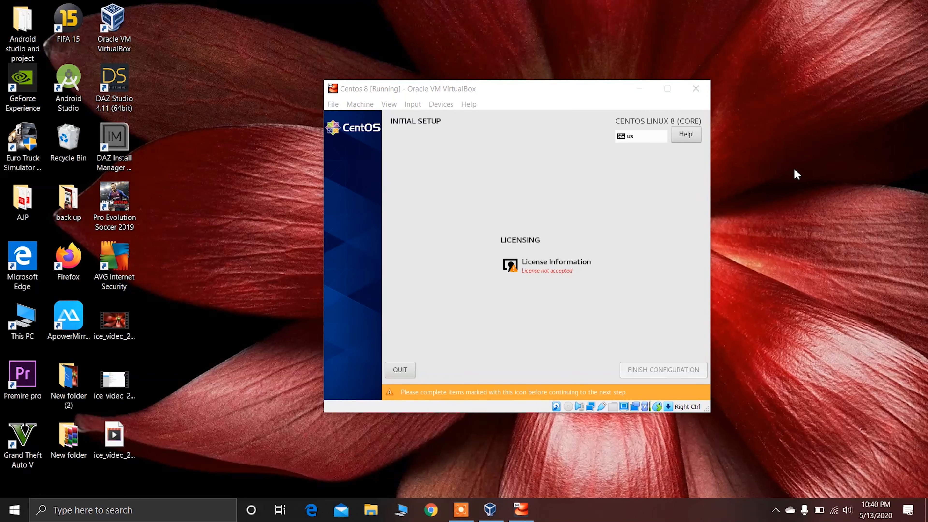
pyautogui.click(516, 257)
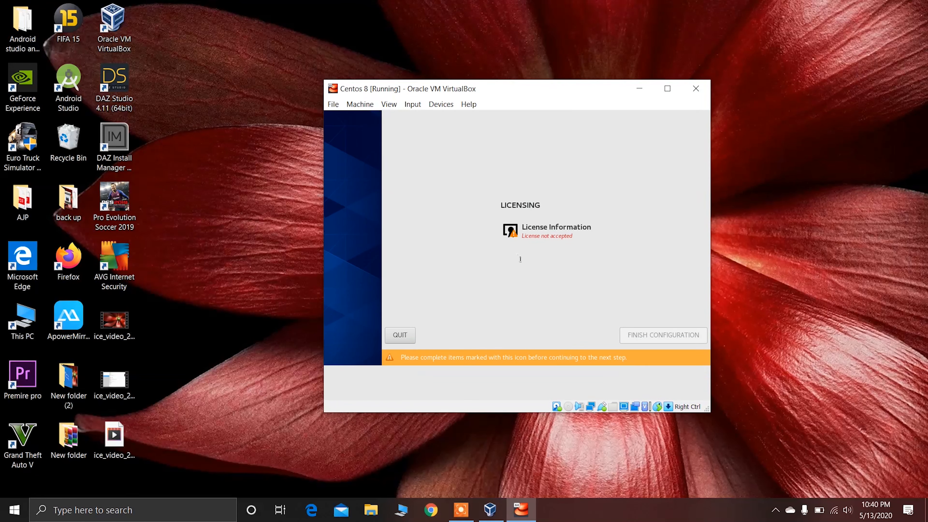
pyautogui.click(357, 354)
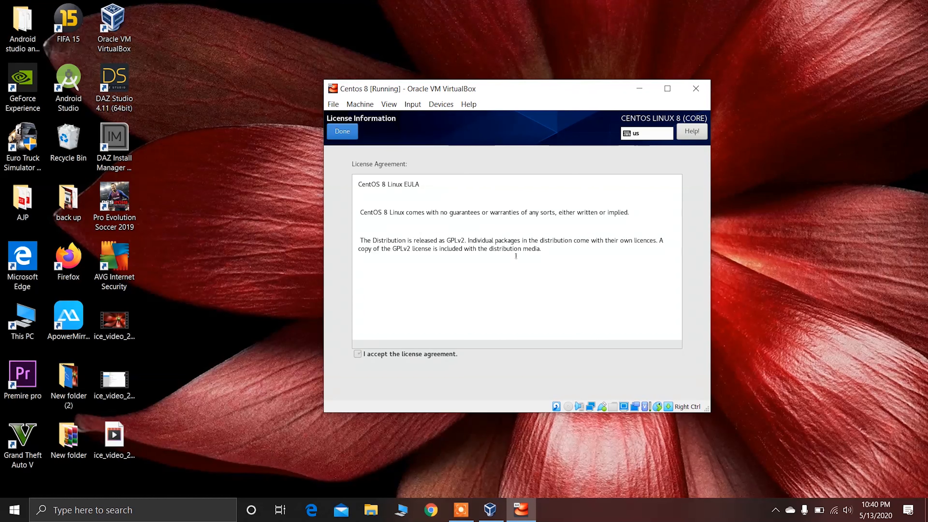
pyautogui.click(342, 131)
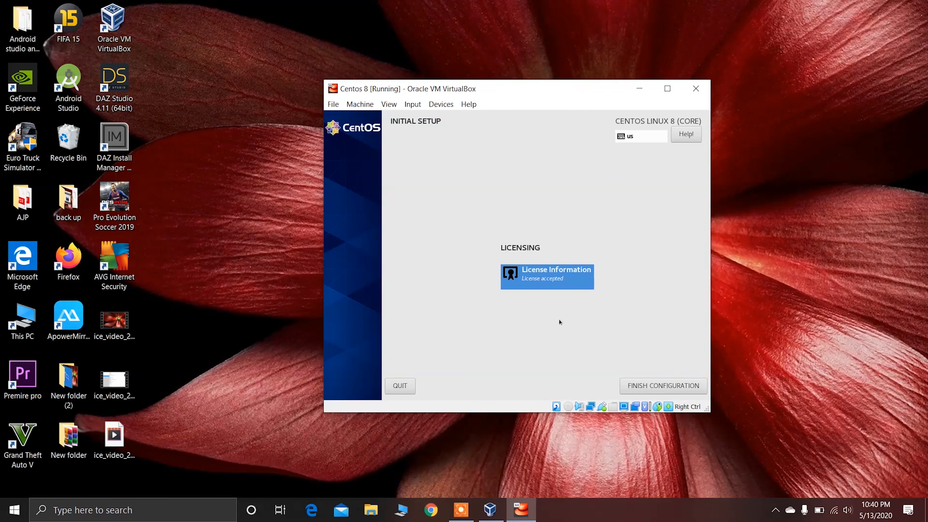
pyautogui.click(672, 384)
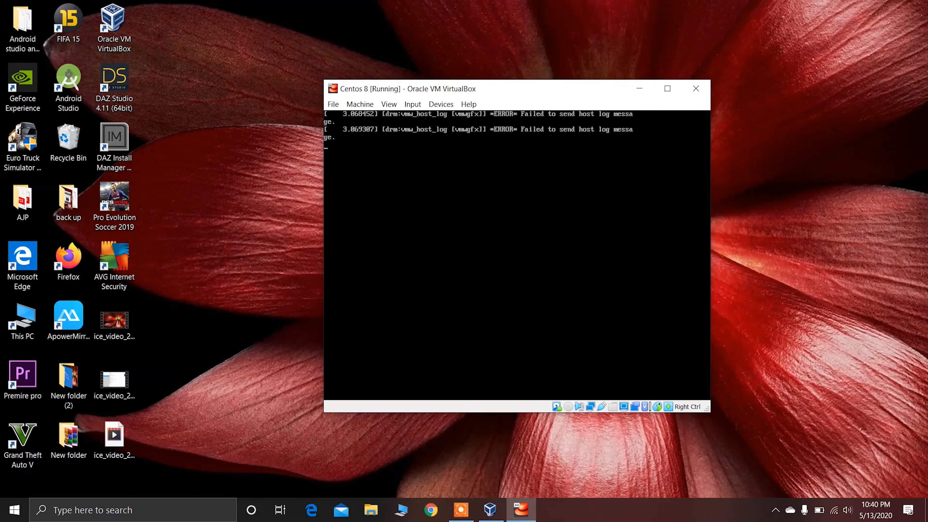
# Step: Sign in to the created user account with the account password
pyautogui.click(765, 168)
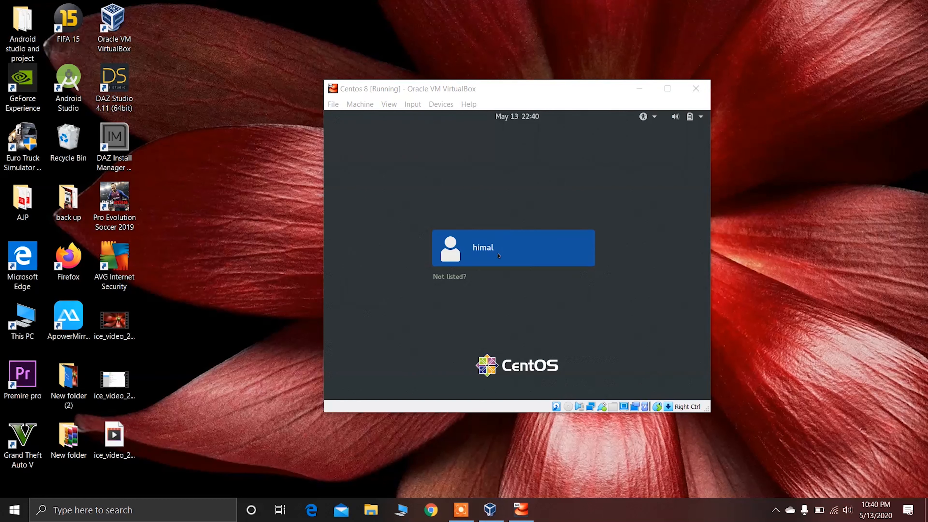
pyautogui.click(485, 254)
pyautogui.write('•••••')
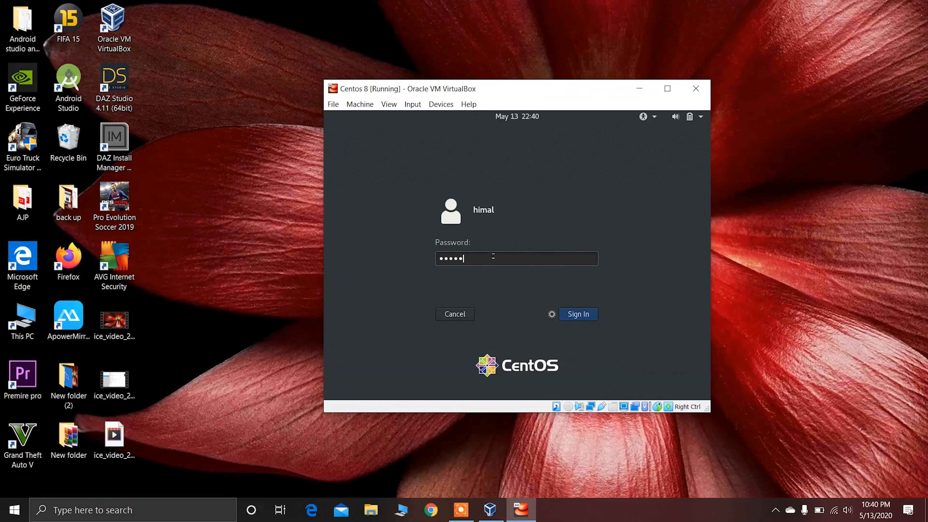
pyautogui.click(583, 317)
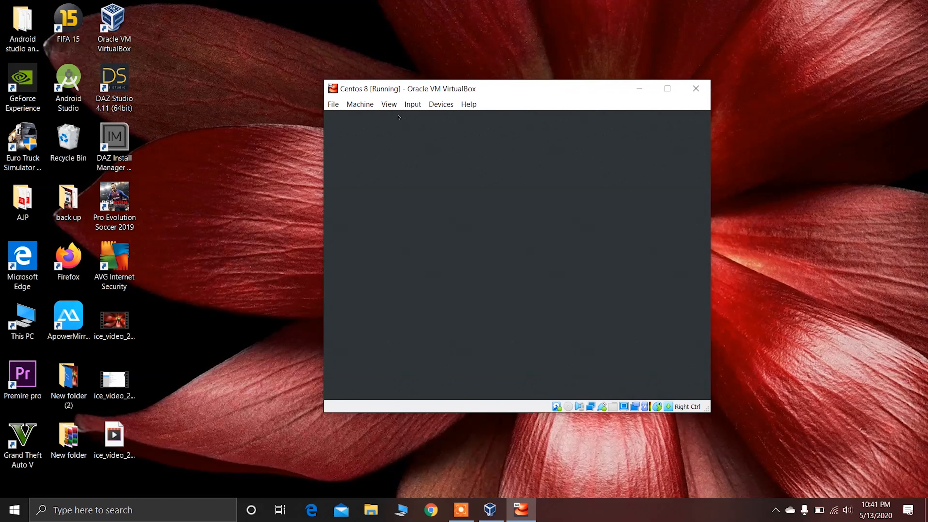
pyautogui.click(389, 104)
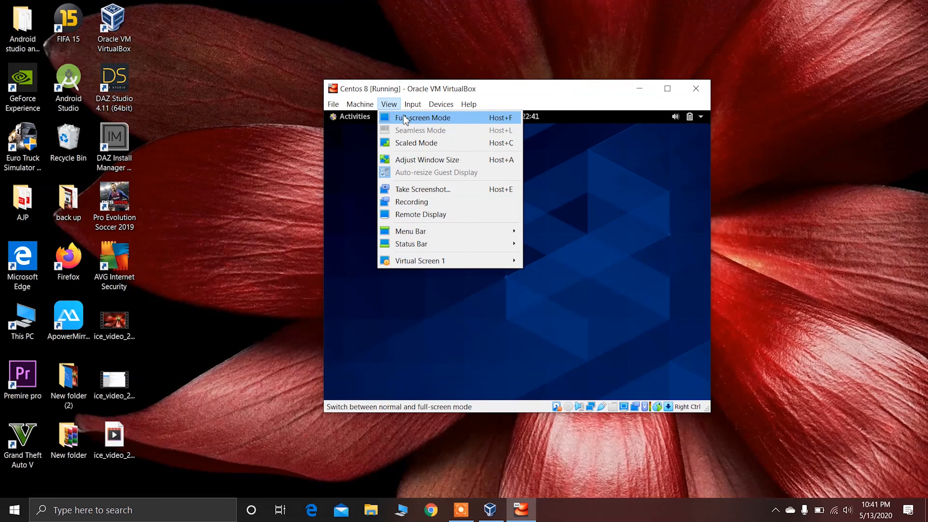
pyautogui.click(391, 105)
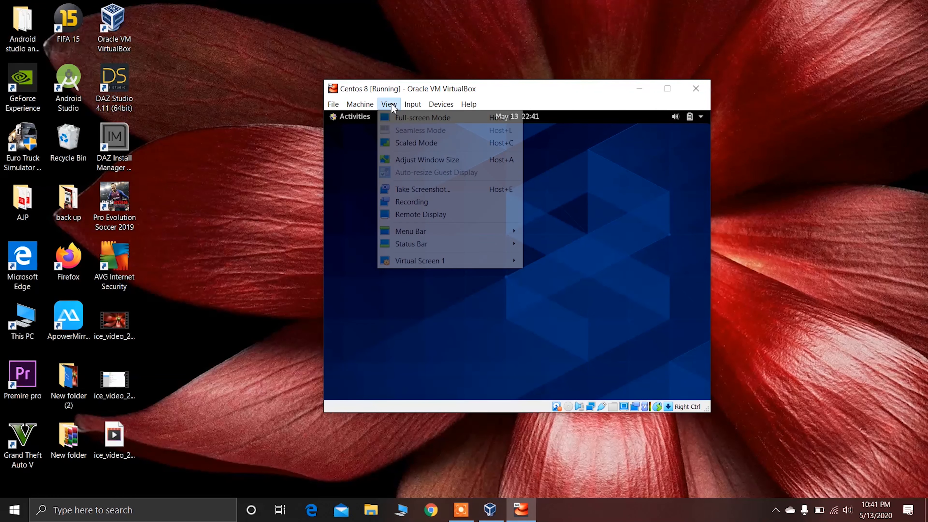
pyautogui.click(391, 105)
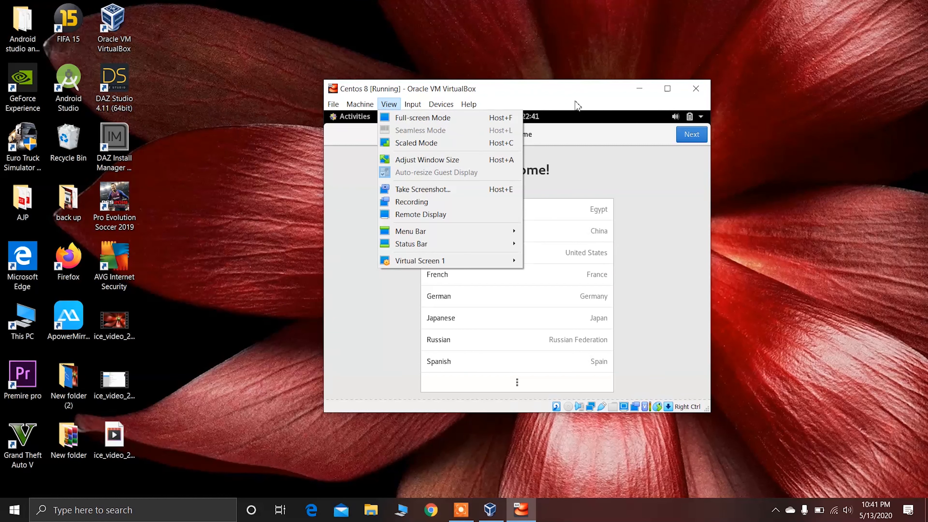
pyautogui.click(576, 106)
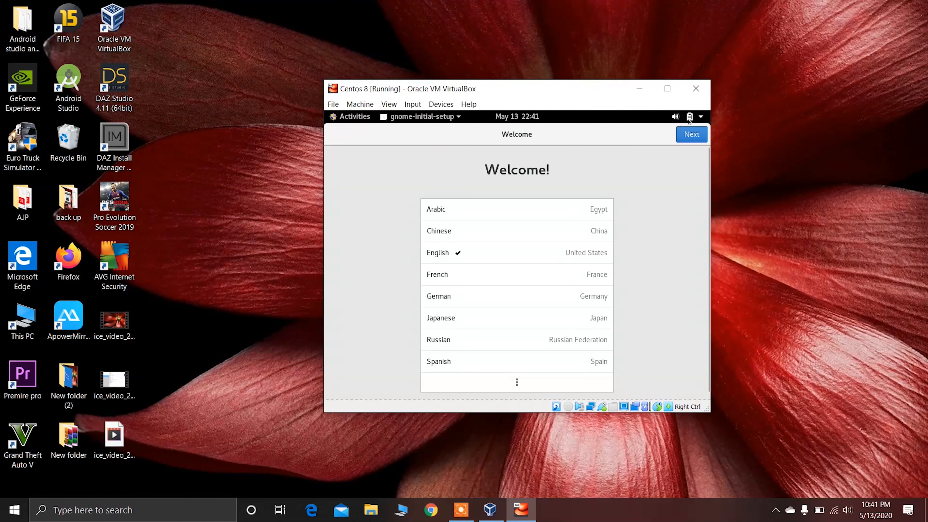
# Step: Complete the GNOME first-login setup, keeping English (United States) and Location Services on, and start using CentOS Linux
pyautogui.click(686, 134)
pyautogui.click(686, 132)
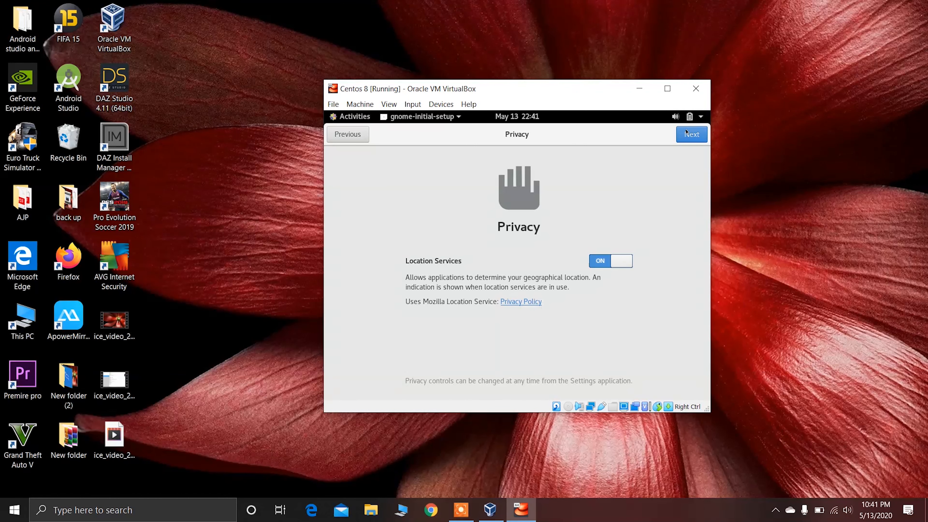
pyautogui.click(686, 134)
pyautogui.click(686, 136)
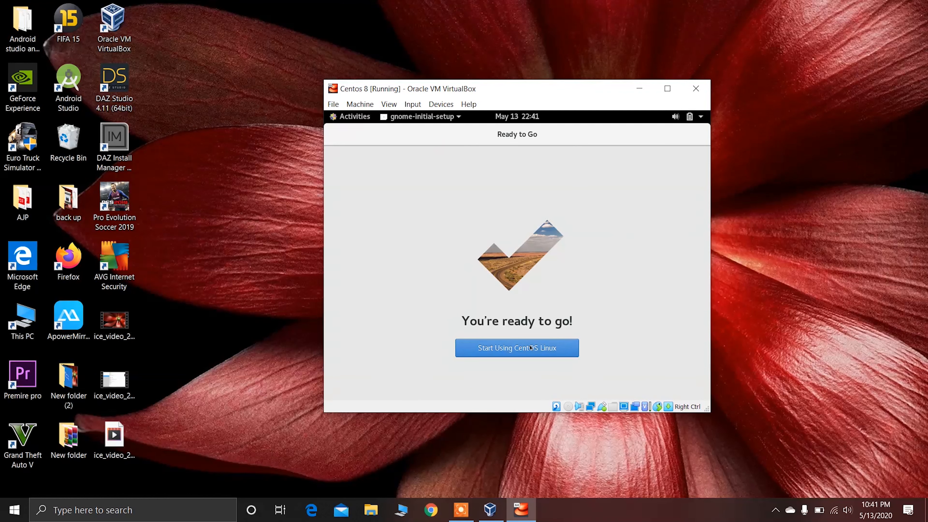
pyautogui.click(533, 351)
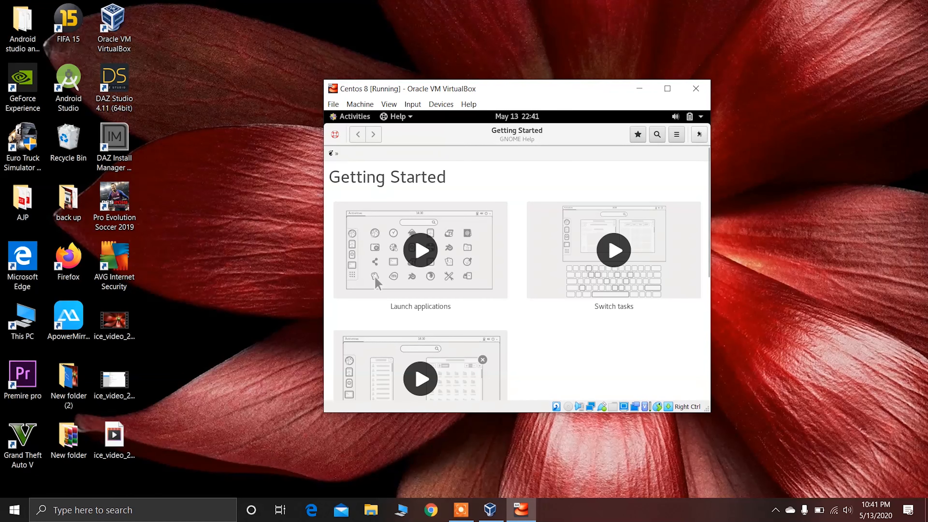
# Step: Close the Getting Started help window and open the Activities overview on the CentOS desktop
pyautogui.click(699, 135)
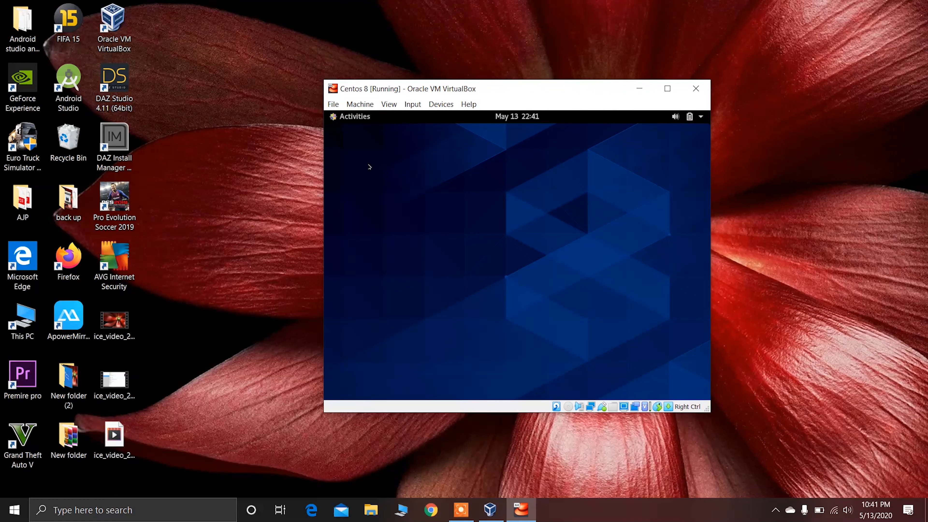
pyautogui.click(352, 117)
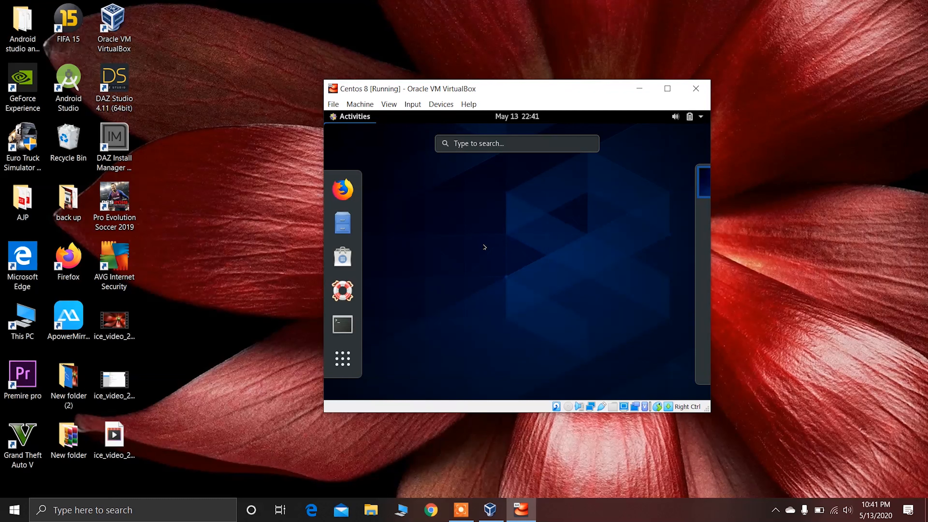
pyautogui.click(805, 284)
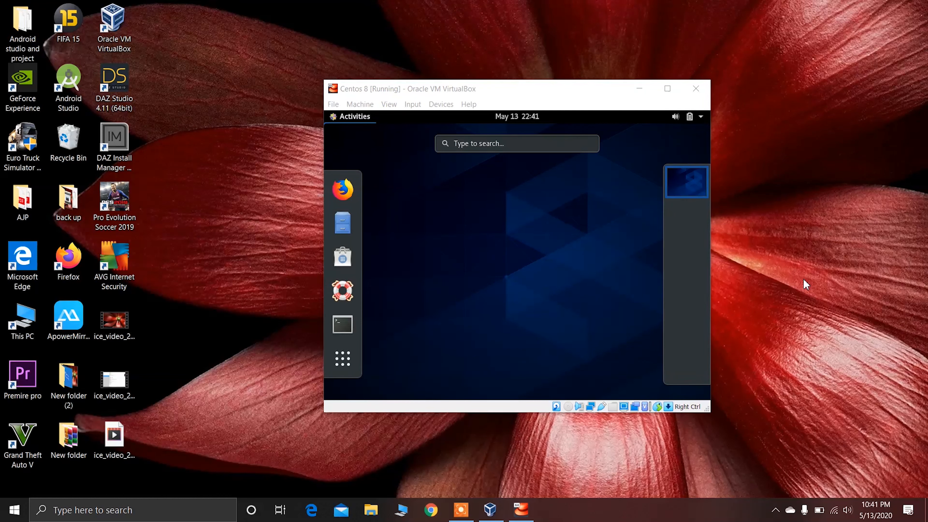